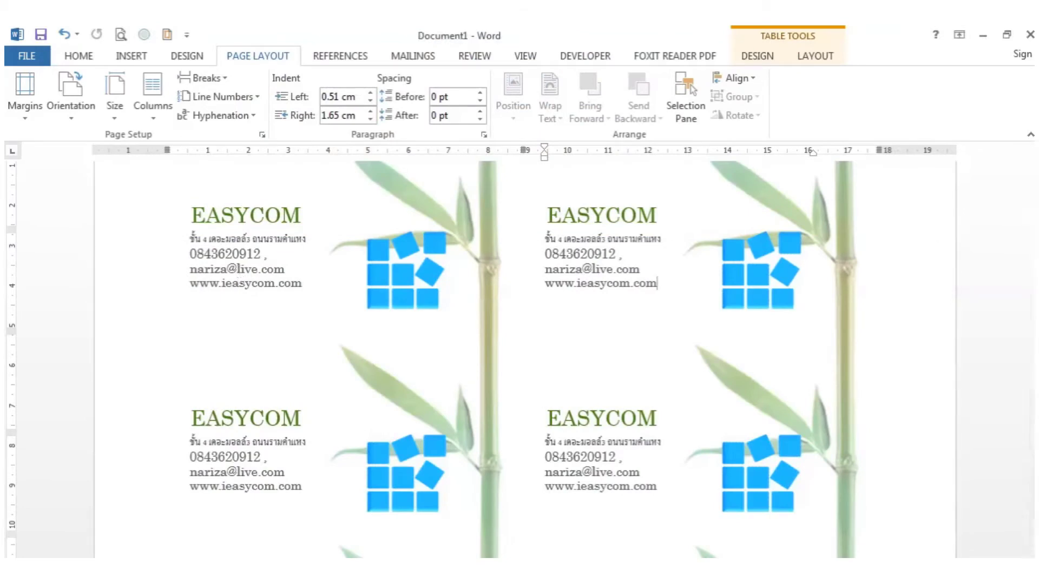
- Add and delete a test '123' after the first card's e-mail, then select the whole document
ctrl+scroll(132, 233, up, 2)
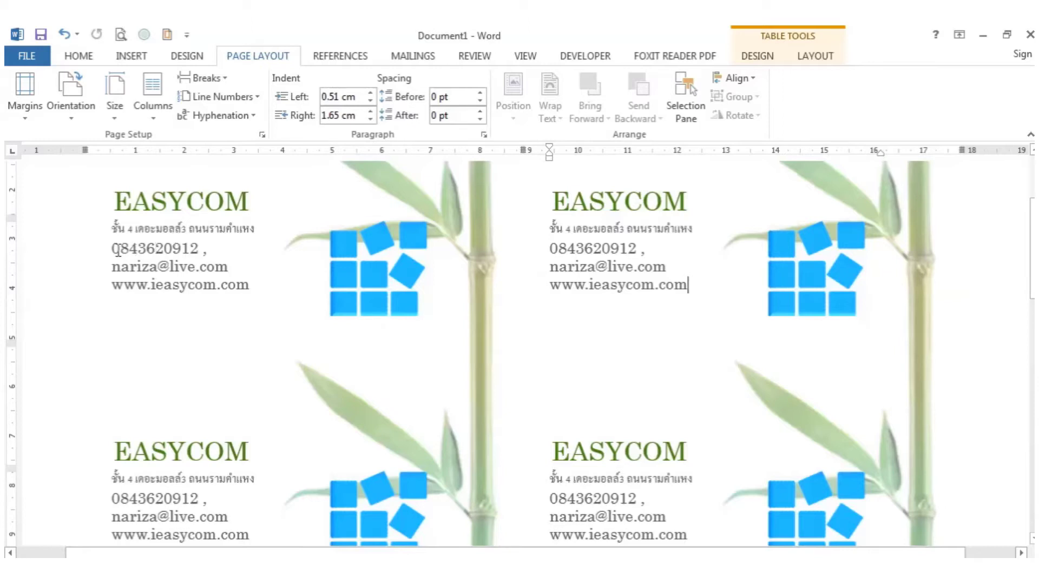
click(119, 250)
click(229, 267)
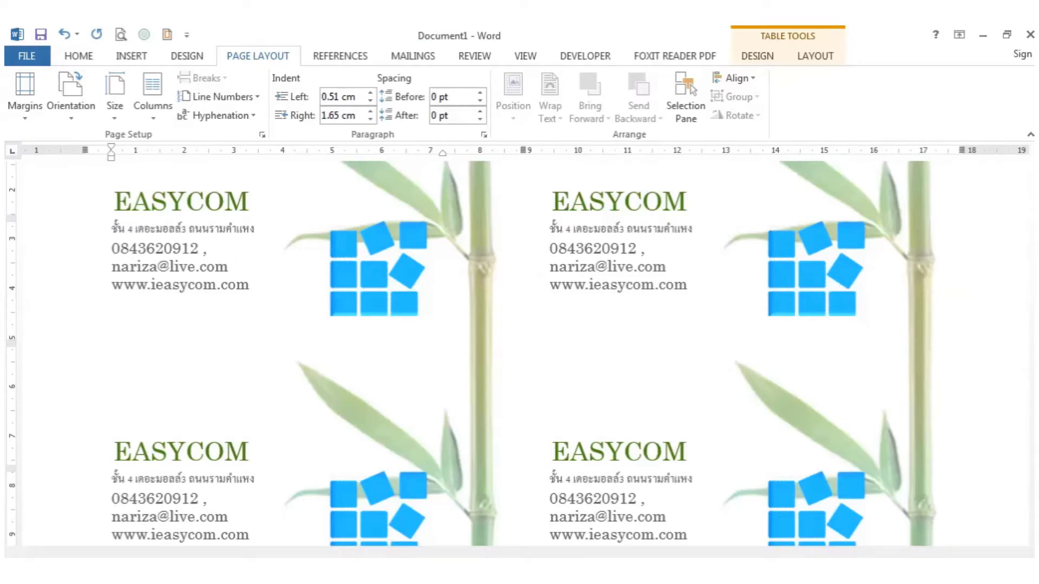
text(123)
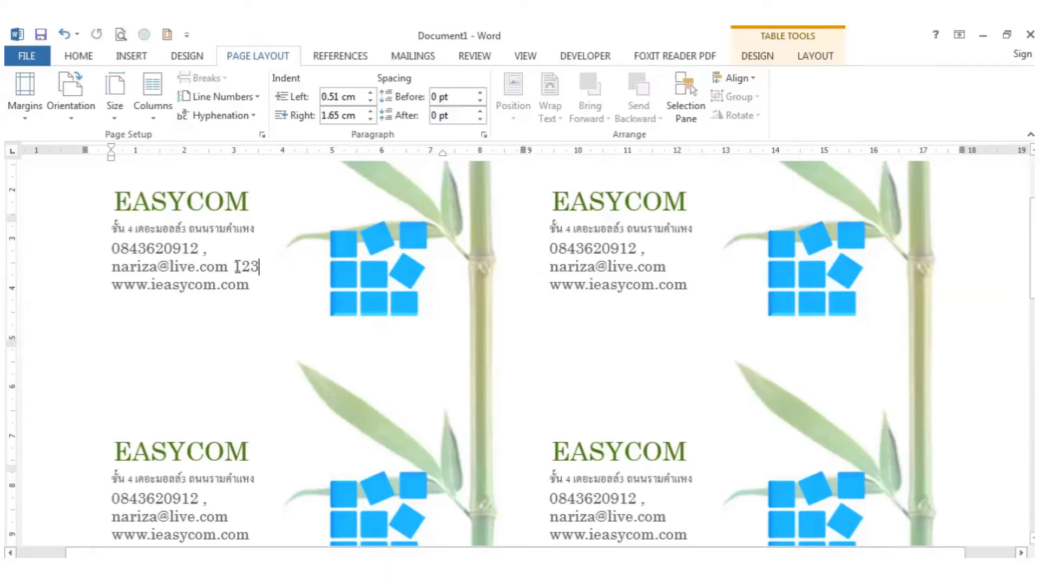
drag(237, 266, 258, 269)
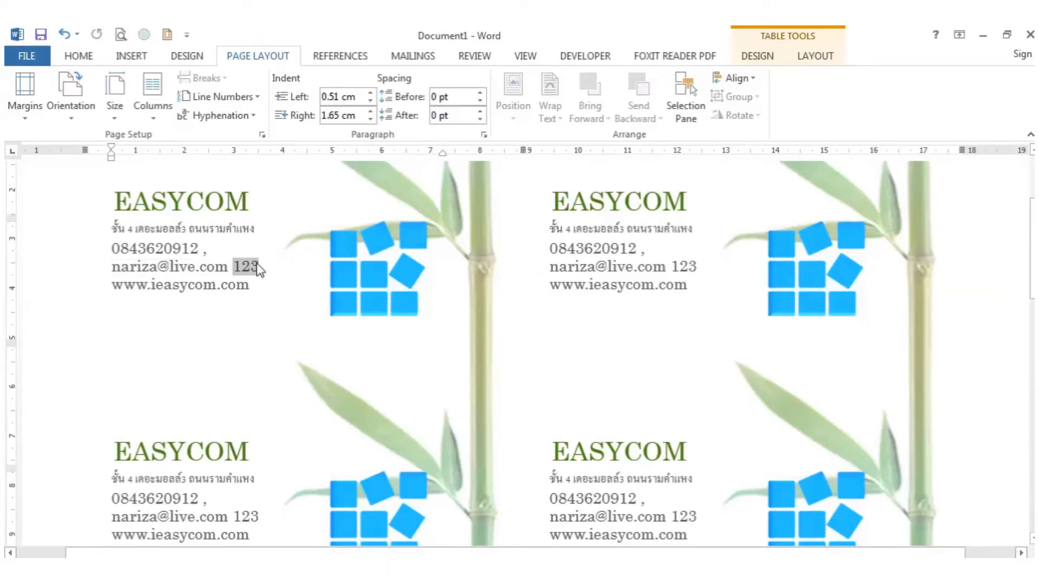
key(Delete)
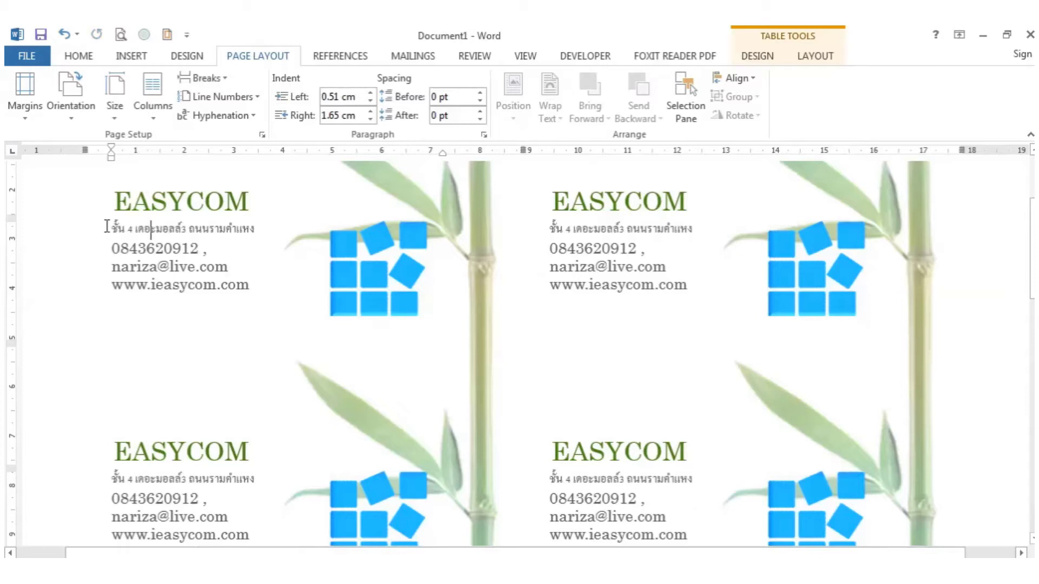
click(151, 228)
key(ctrl+a)
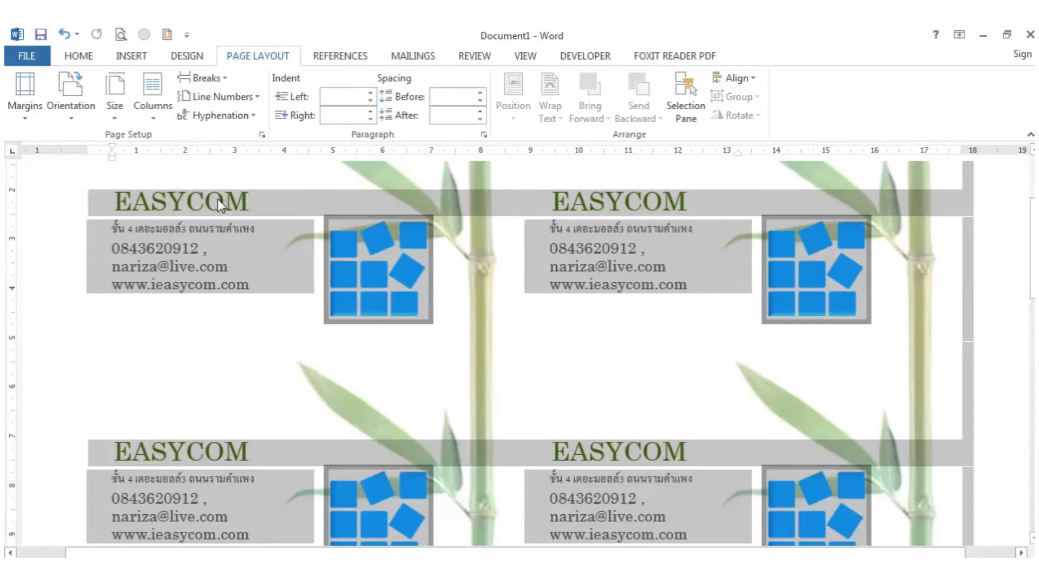
- Open Replace from the Home tab's Editing group
click(80, 54)
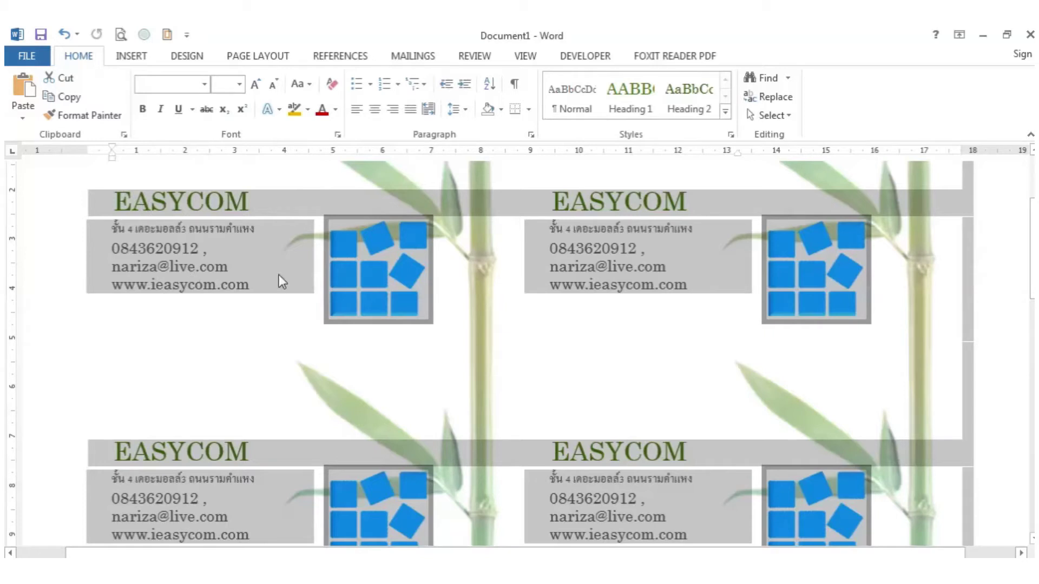
click(790, 101)
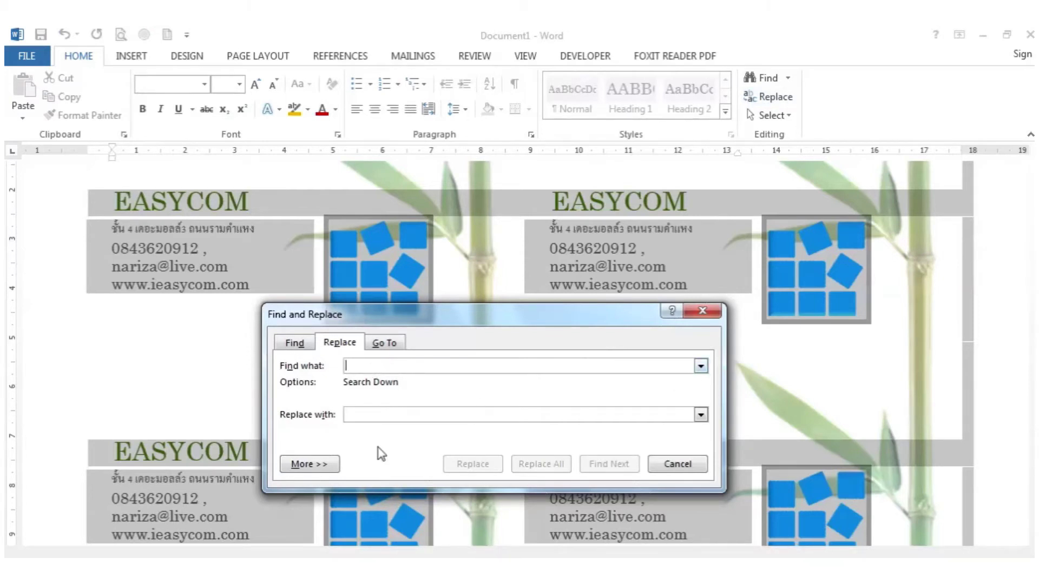
- Expand the Find and Replace options, move the dialog higher, and show the Format choices for Find what
click(324, 469)
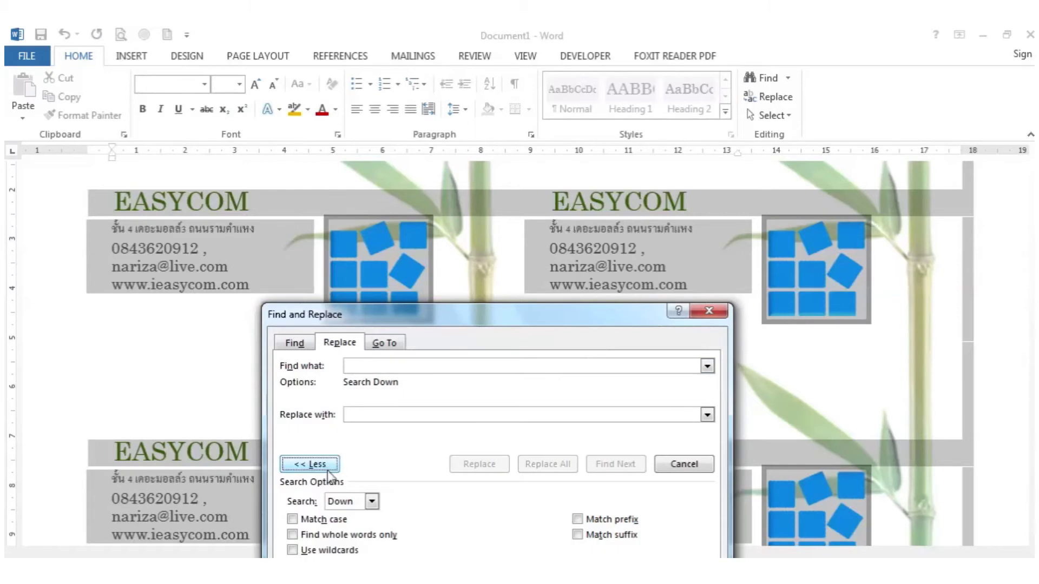
drag(426, 306, 420, 198)
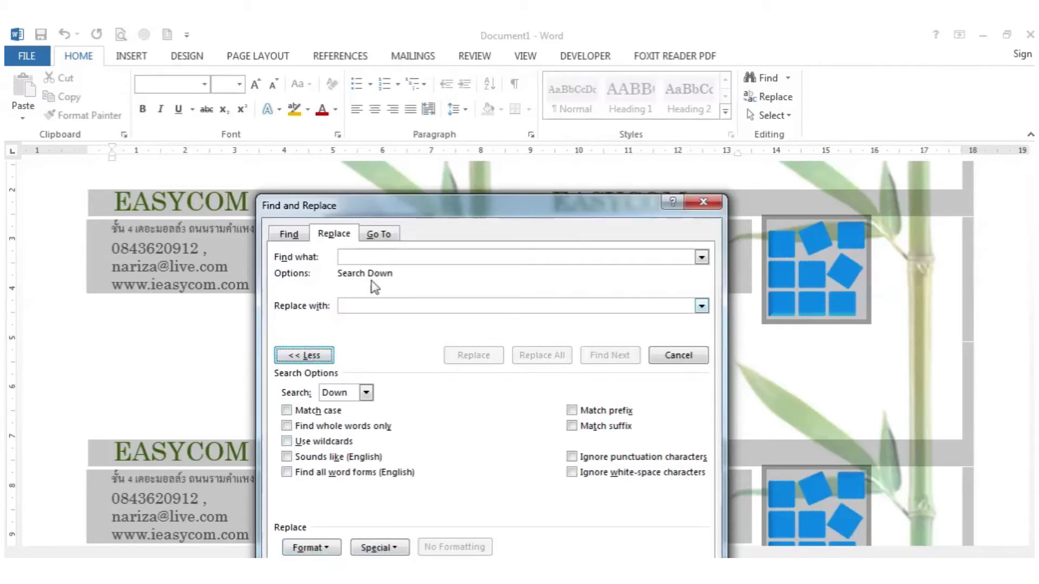
drag(394, 200, 388, 177)
click(367, 236)
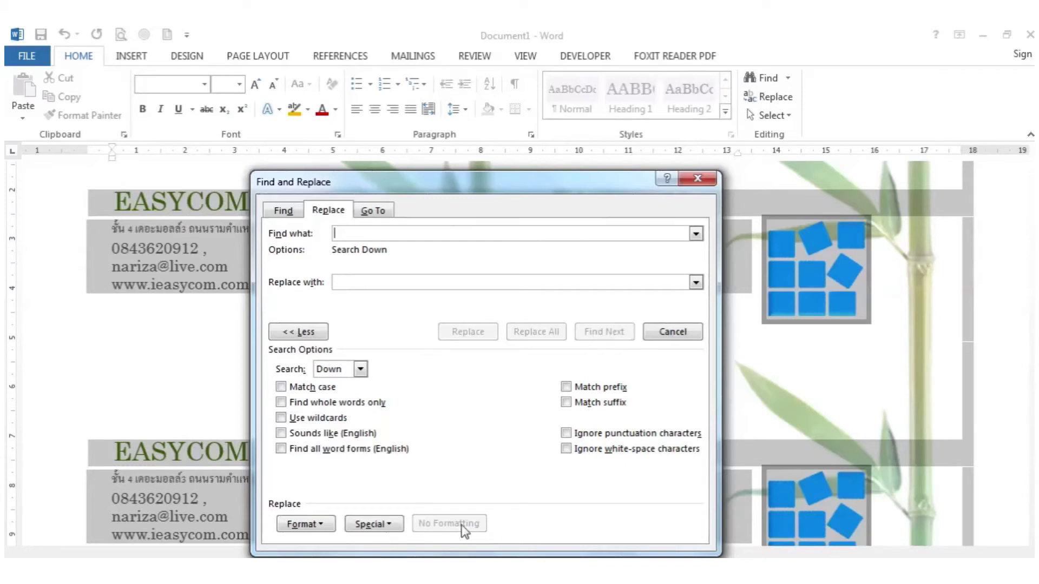
click(317, 526)
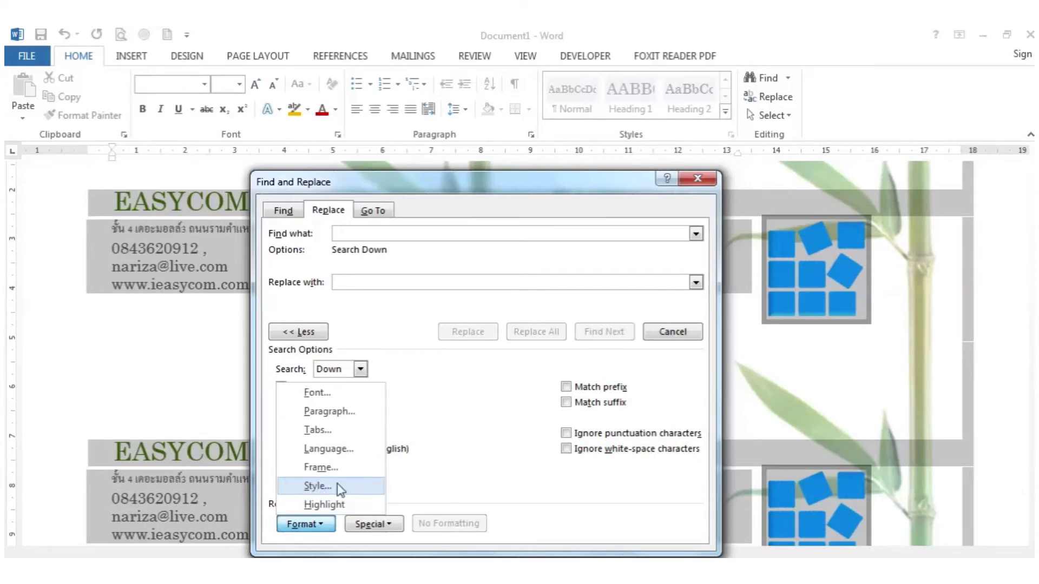
- Set Find what to match text in the Thai language format
click(349, 453)
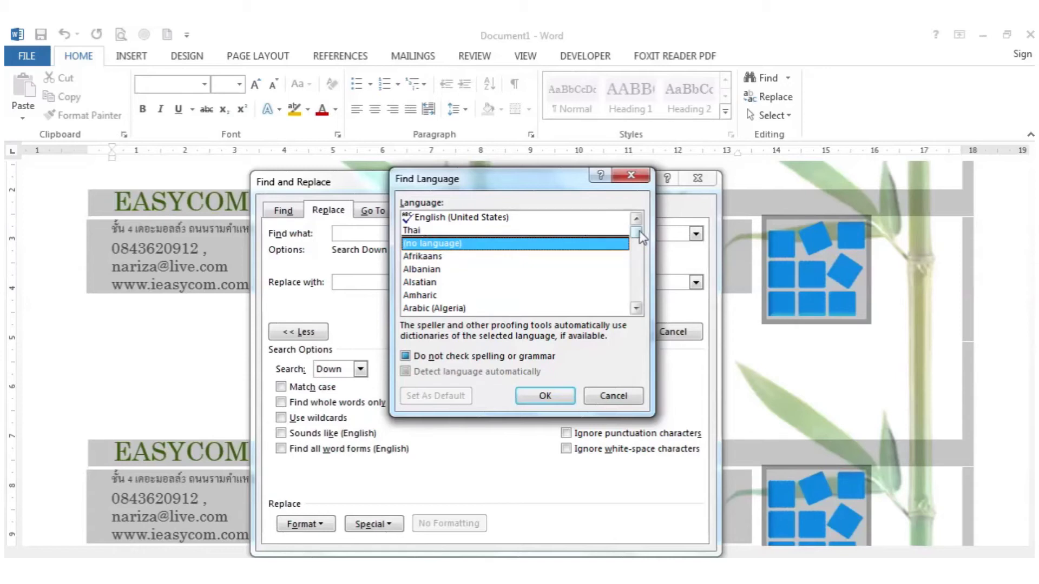
drag(638, 234, 637, 292)
click(425, 296)
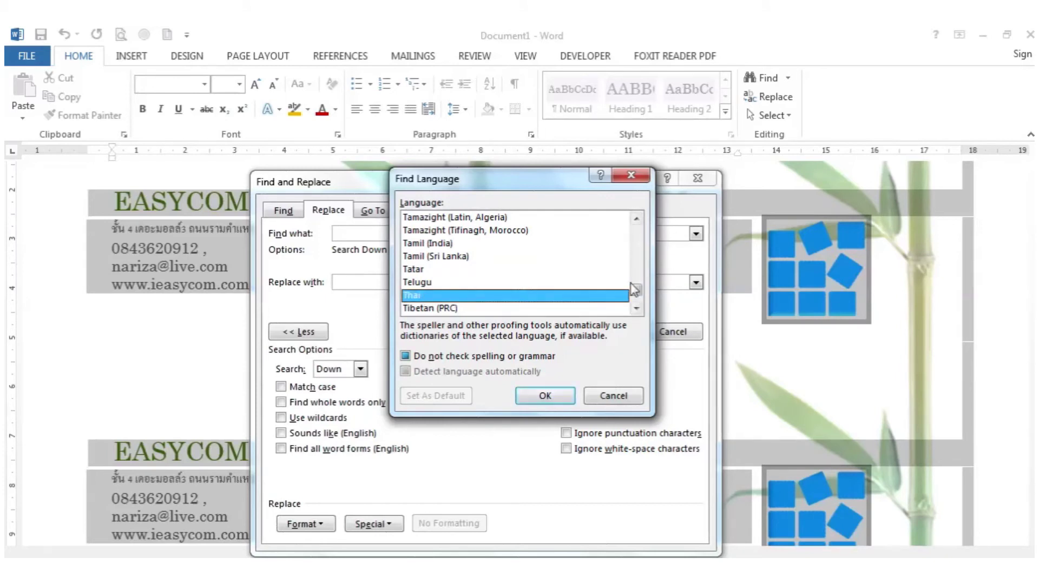
click(562, 398)
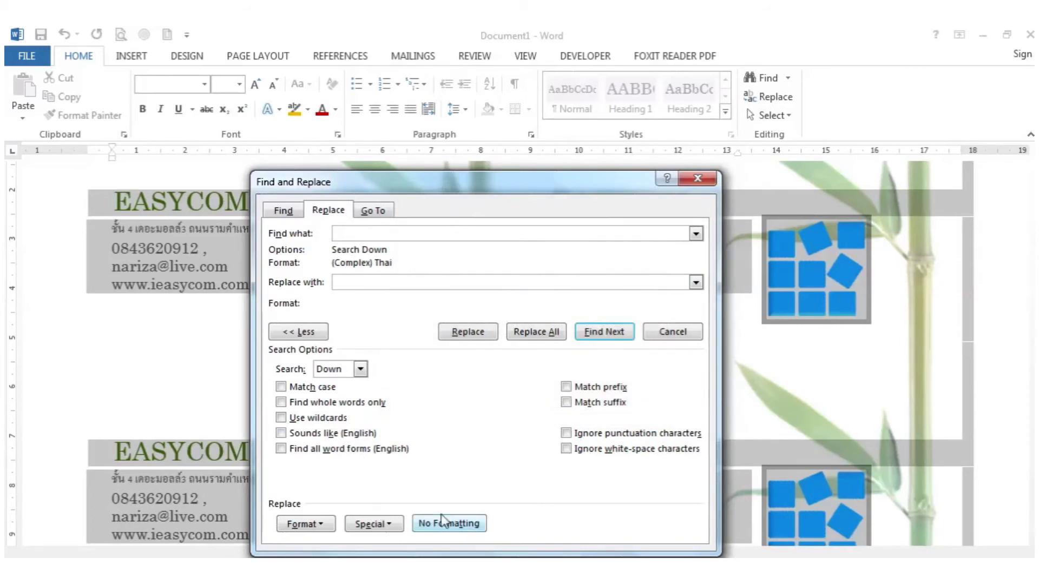
- Set Replace with to the English (United States) language format
click(349, 282)
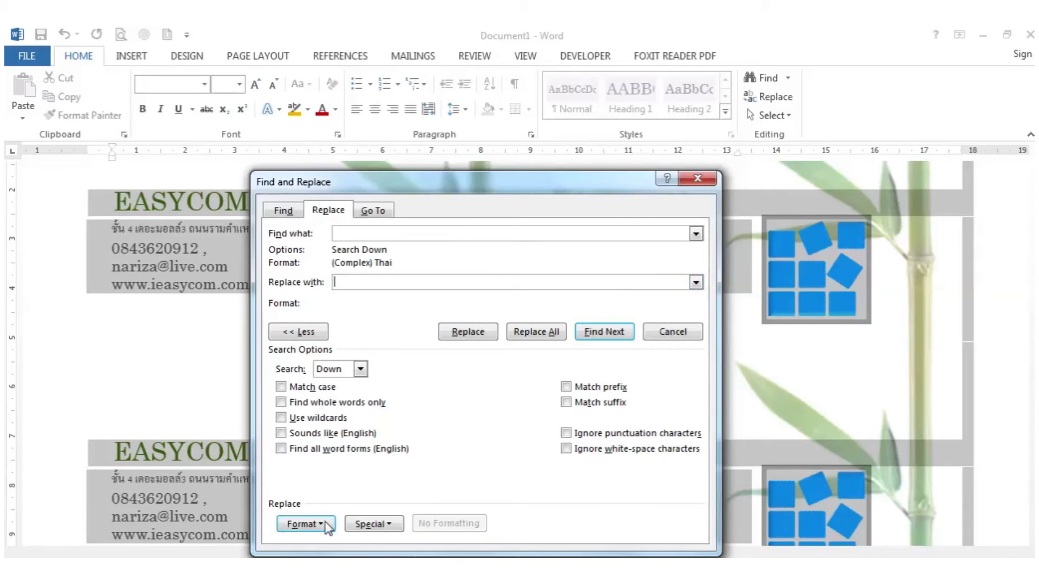
click(303, 524)
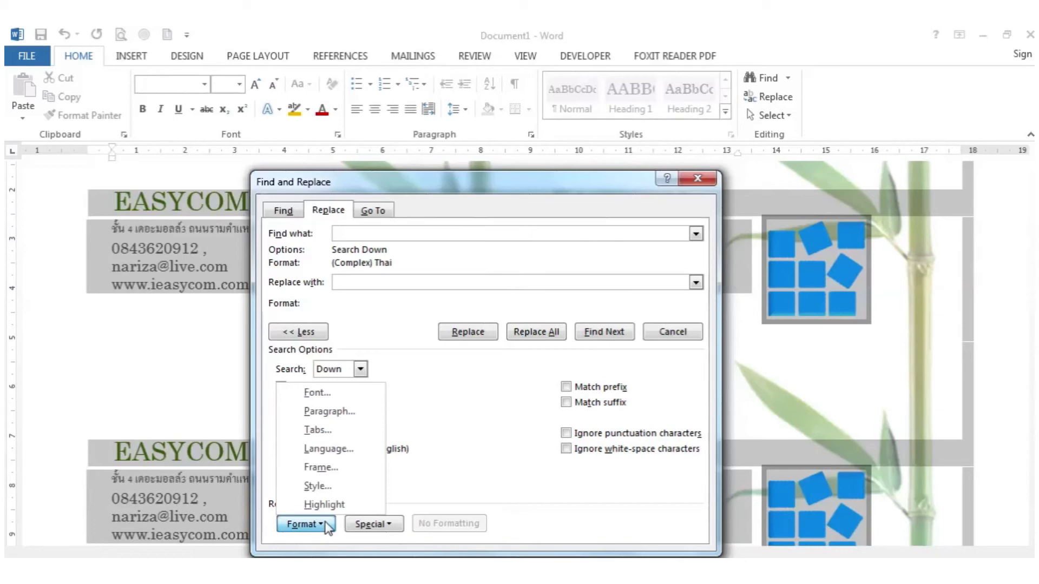
click(337, 456)
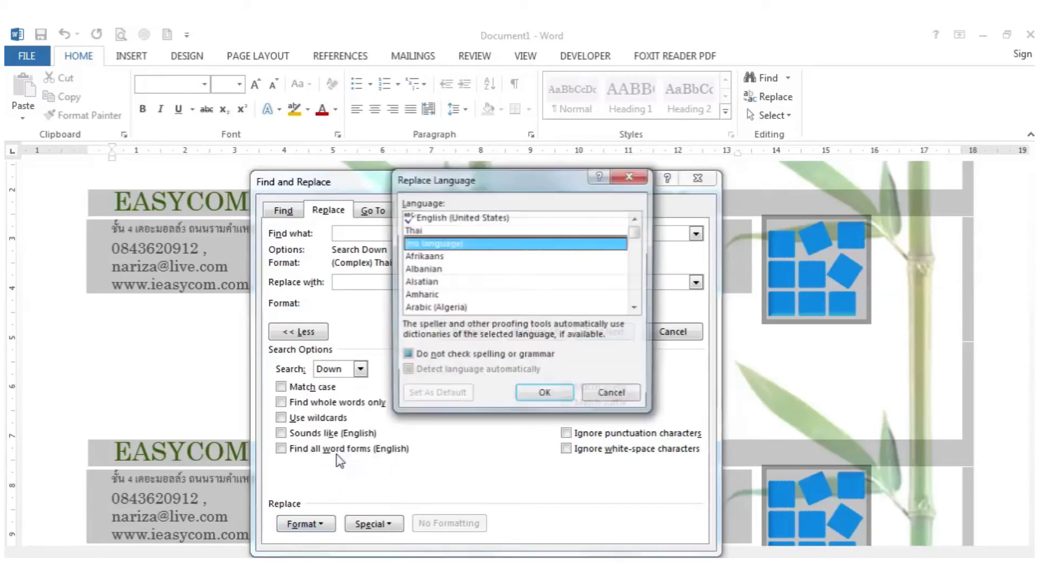
click(459, 218)
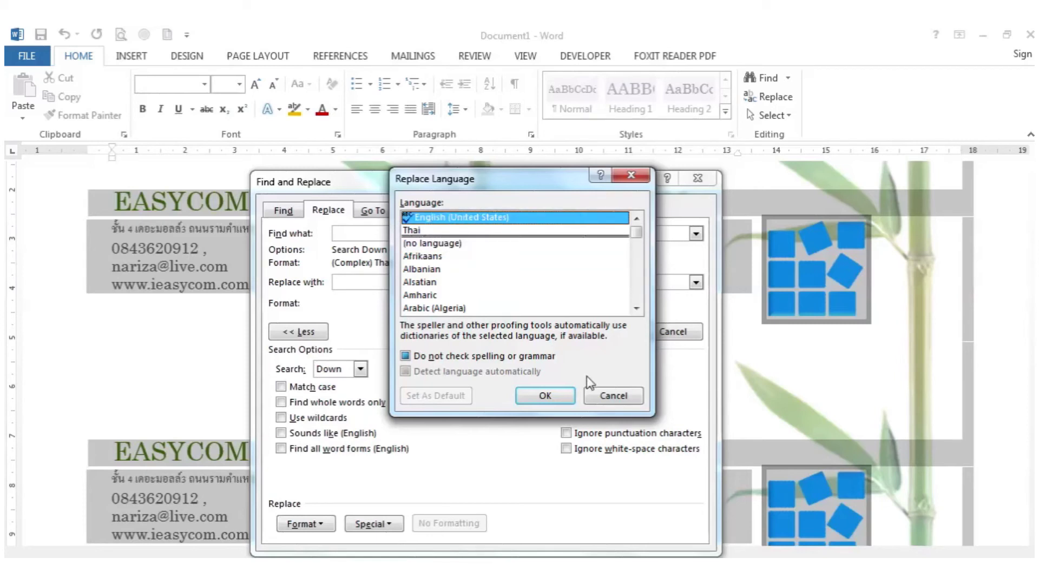
click(559, 394)
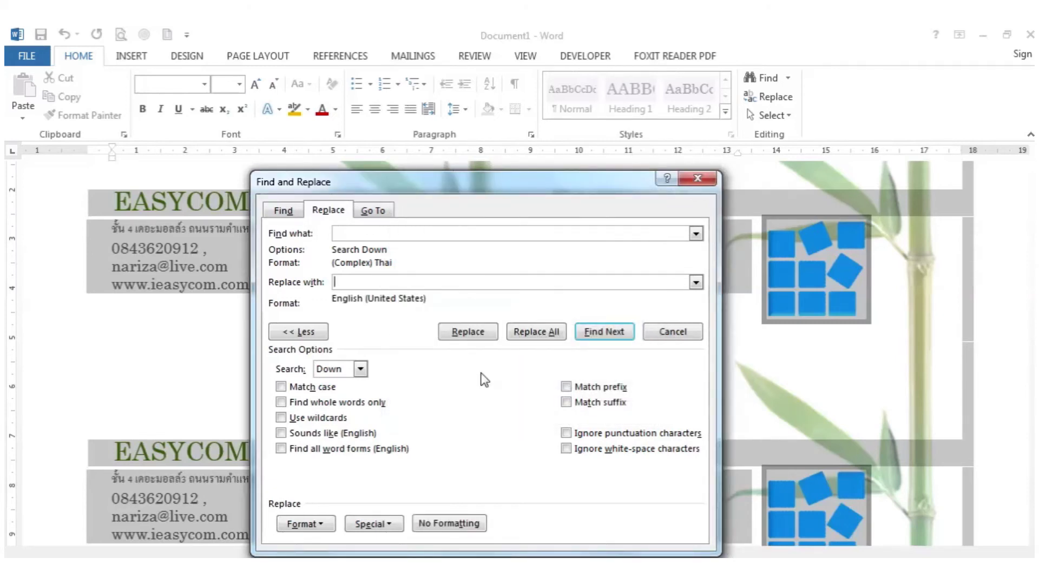
- Replace all 10 Thai-language passages with English (United States) across the document, then close the dialog
click(524, 336)
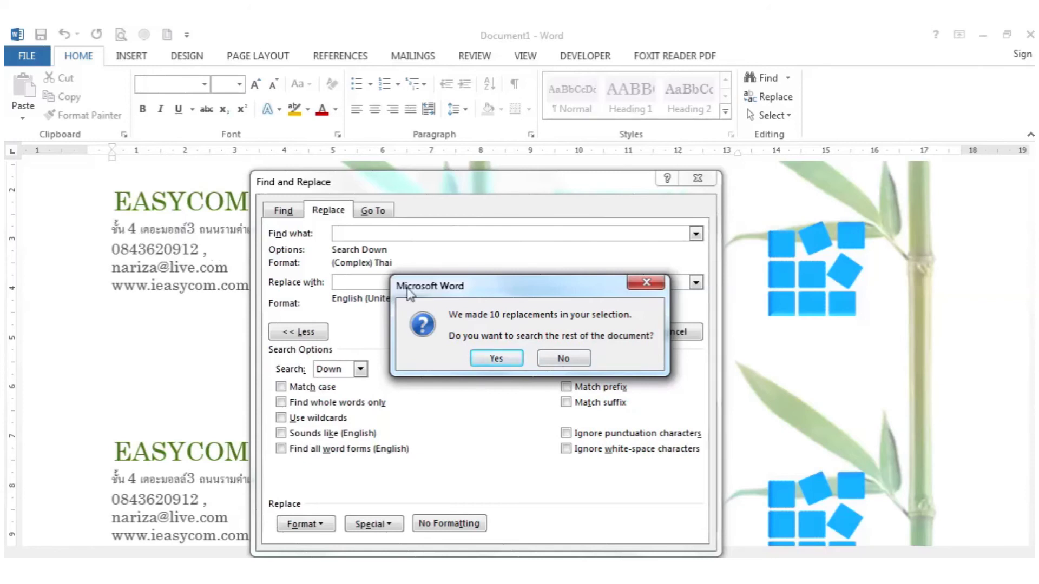
click(501, 357)
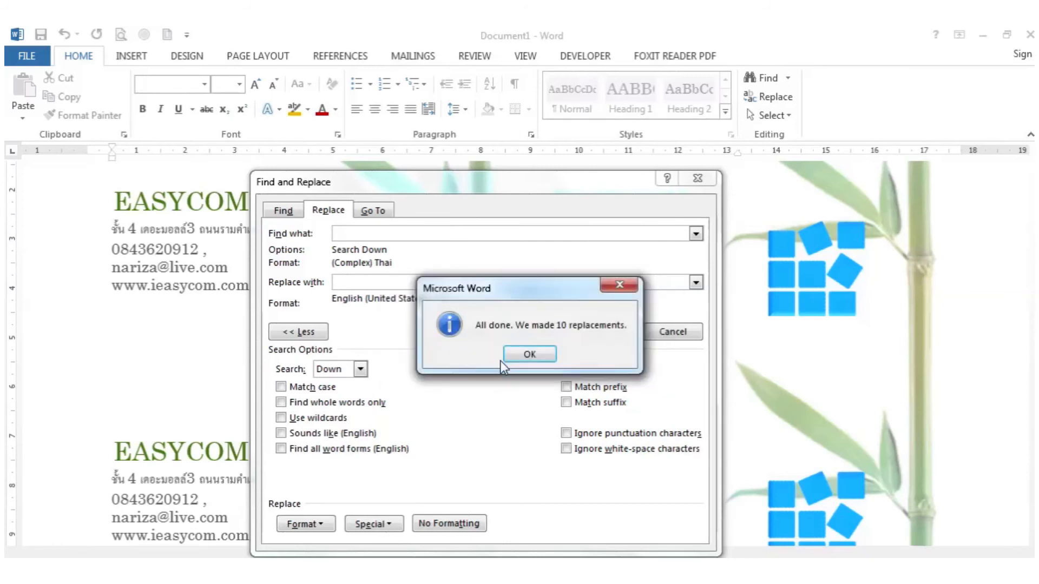
click(518, 352)
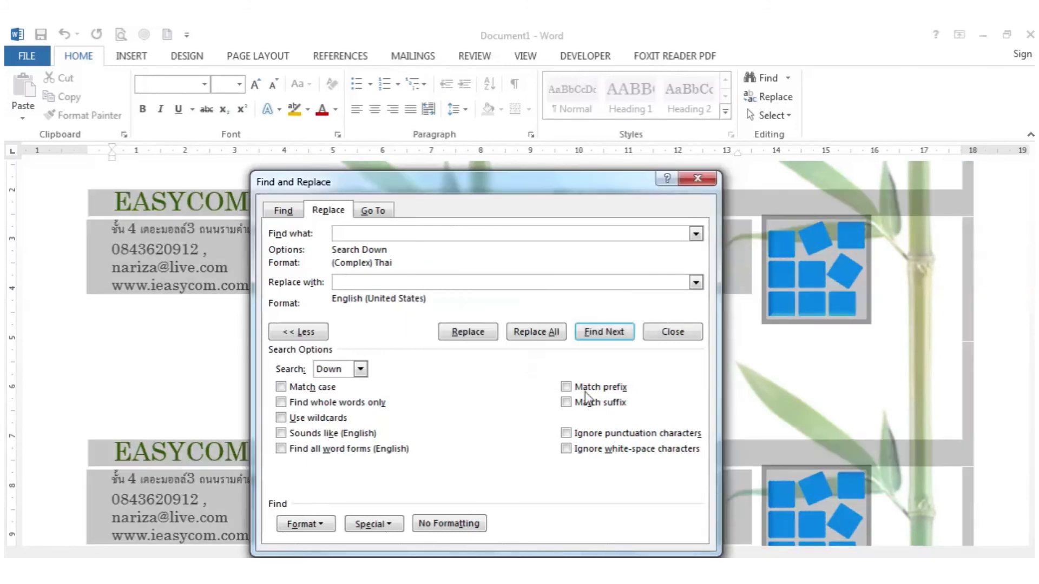
click(696, 180)
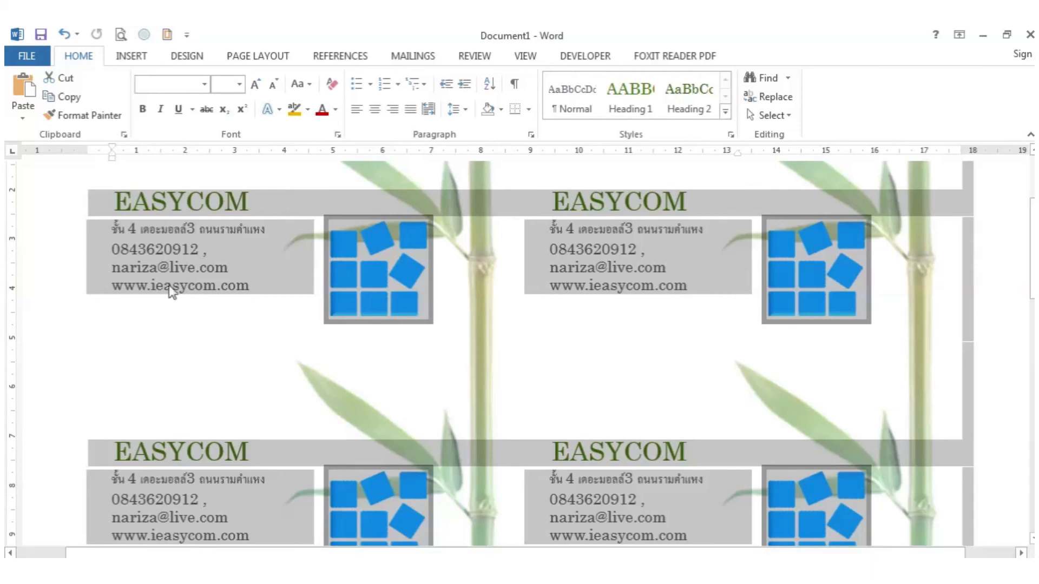
click(125, 276)
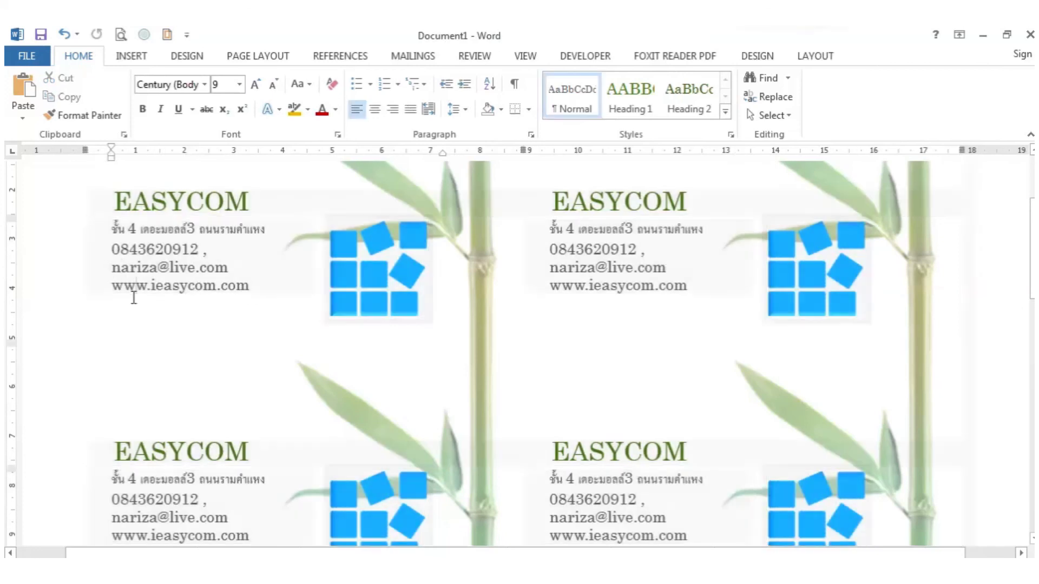
click(111, 244)
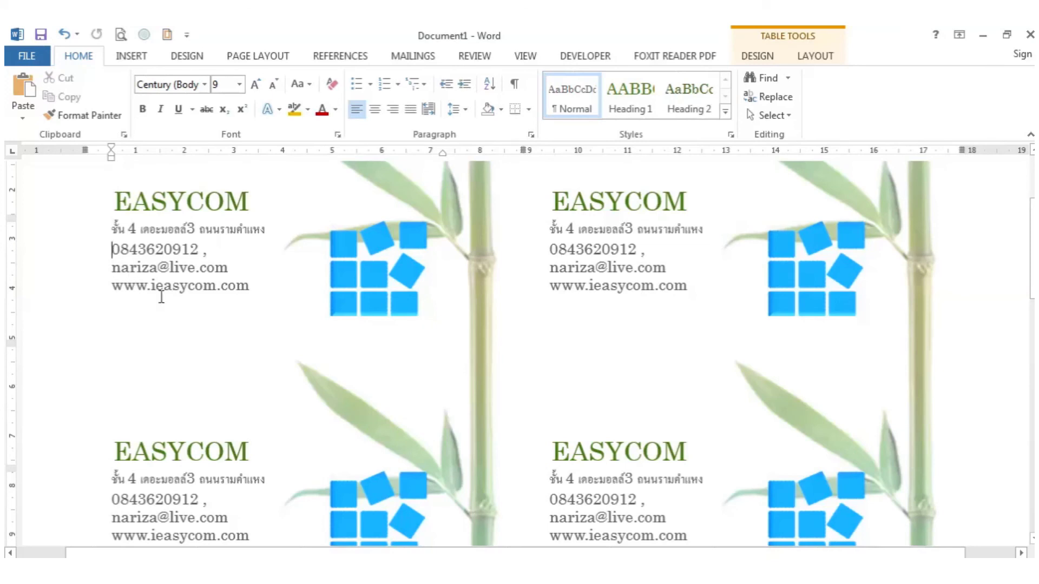